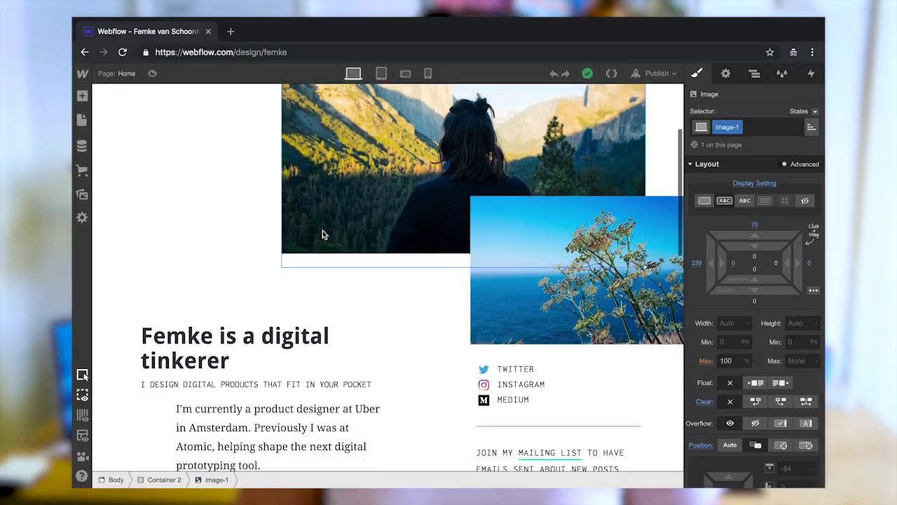
Insert 'and UX' into the intro paragraph so it reads 'product and UX designer at Uber'.
{"action": "scroll", "coordinate": [323, 232], "scroll_direction": "down", "scroll_amount": 4}
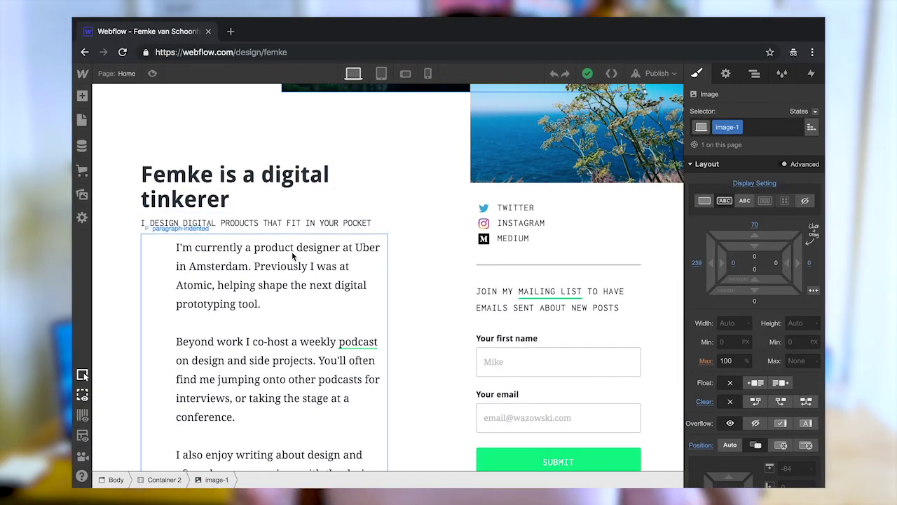
{"action": "left_click", "coordinate": [292, 251]}
{"action": "double_click", "coordinate": [300, 249]}
{"action": "type", "text": "and UX"}
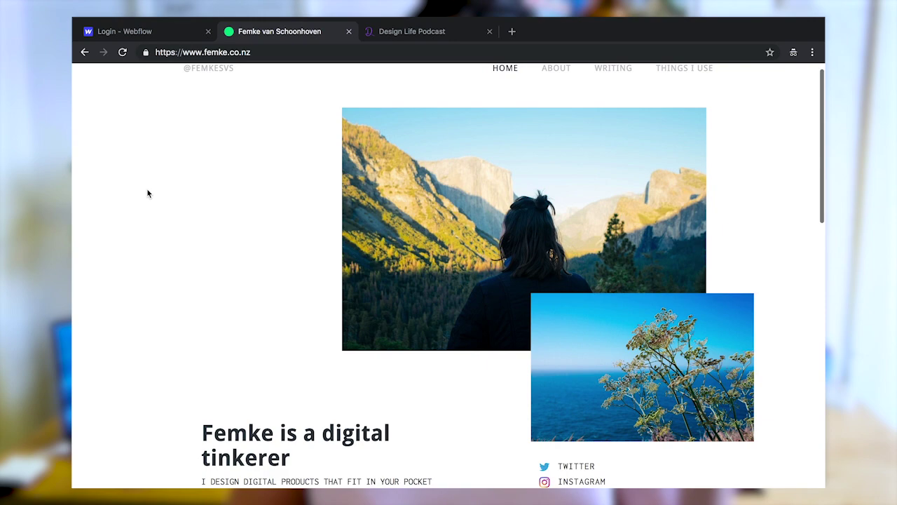
Scroll through the live site and the Design Life Podcast page.
{"action": "scroll", "coordinate": [148, 194], "scroll_direction": "down", "scroll_amount": 5}
{"action": "key", "text": "ctrl+Tab"}
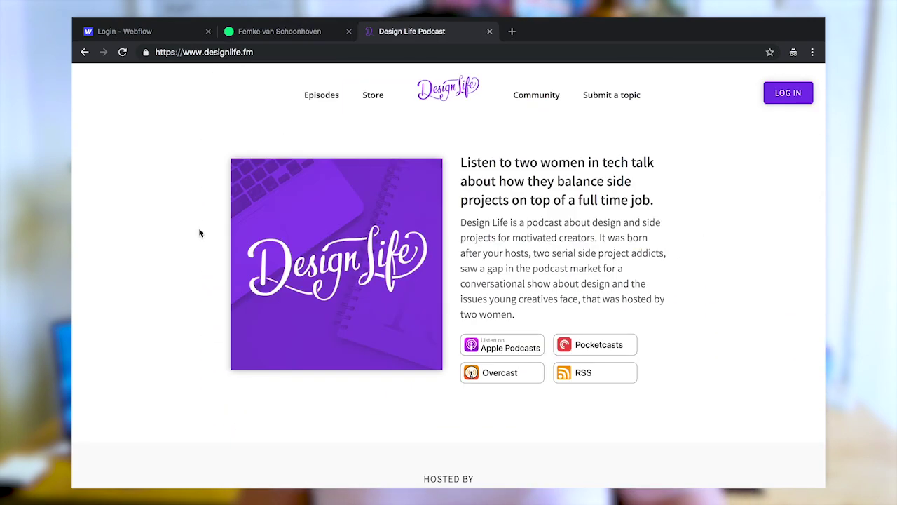
{"action": "scroll", "coordinate": [199, 233], "scroll_direction": "down", "scroll_amount": 5}
{"action": "scroll", "coordinate": [199, 233], "scroll_direction": "down", "scroll_amount": 5}
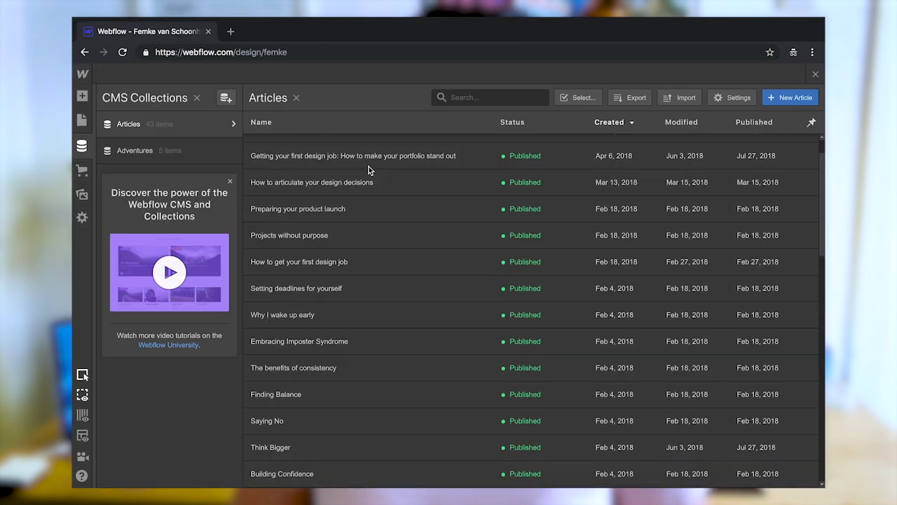
Open the 'Why I wake up early' Articles entry and scroll through its byline and body text.
{"action": "scroll", "coordinate": [369, 170], "scroll_direction": "down", "scroll_amount": 3}
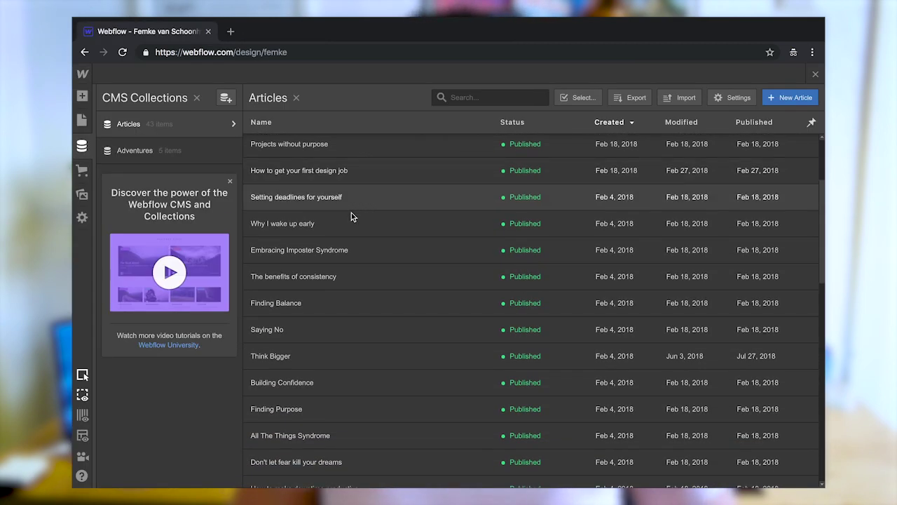
{"action": "left_click", "coordinate": [347, 226]}
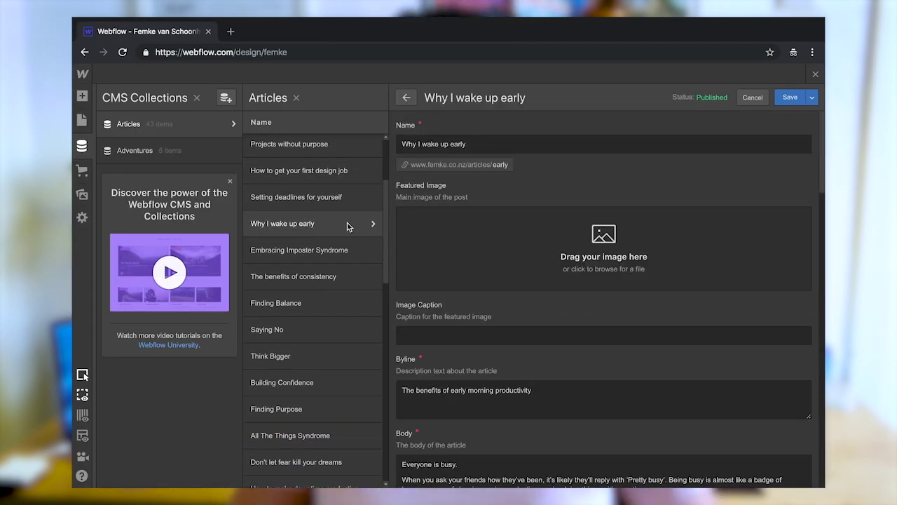
{"action": "scroll", "coordinate": [451, 242], "scroll_direction": "down", "scroll_amount": 4}
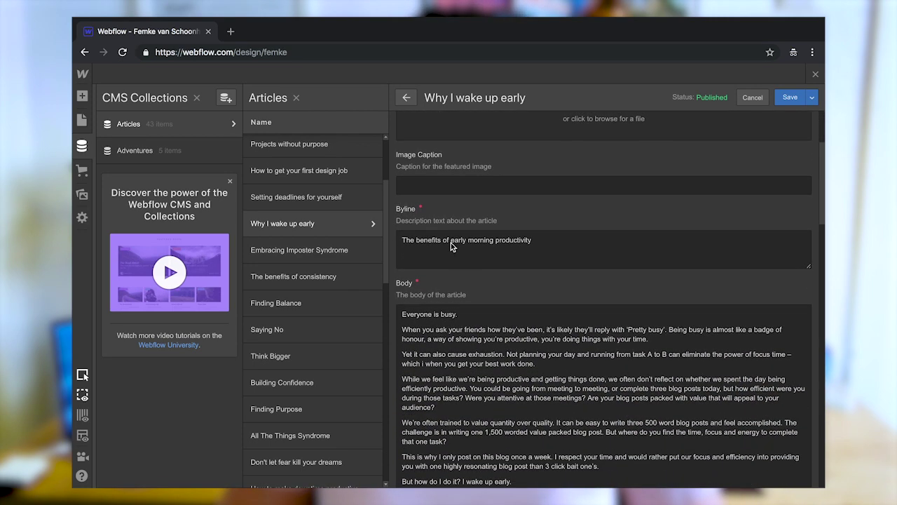
{"action": "scroll", "coordinate": [451, 243], "scroll_direction": "down", "scroll_amount": 6}
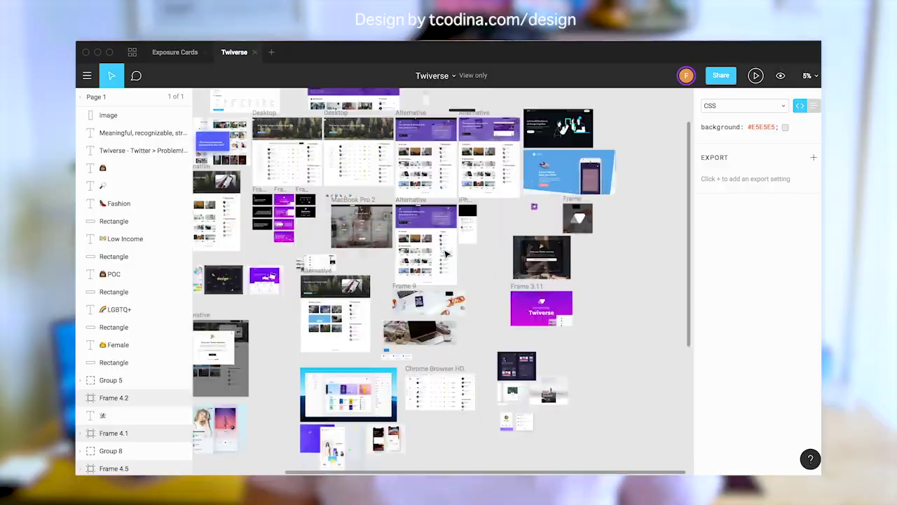
{"action": "scroll", "coordinate": [445, 254], "scroll_direction": "up", "scroll_amount": 15}
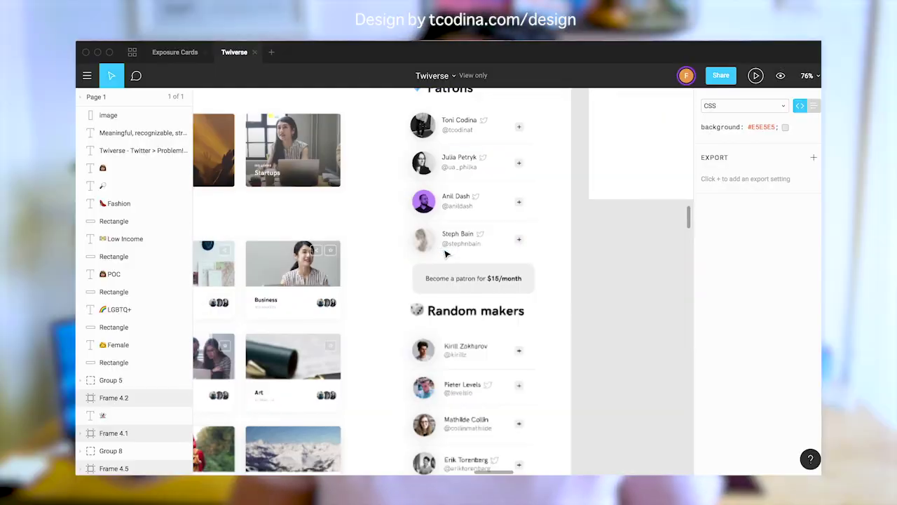
{"action": "scroll", "coordinate": [446, 254], "scroll_direction": "down", "scroll_amount": 6}
{"action": "scroll", "coordinate": [445, 253], "scroll_direction": "down", "scroll_amount": 10}
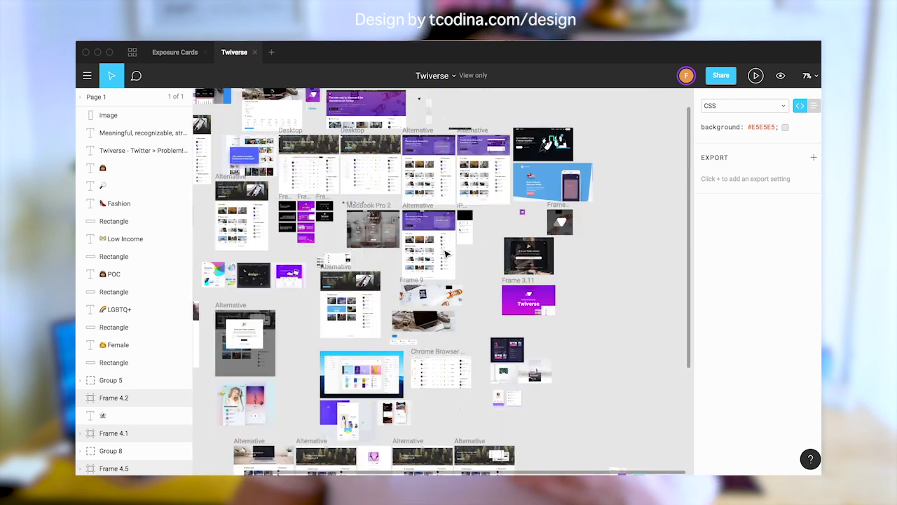
{"action": "scroll", "coordinate": [415, 230], "scroll_direction": "up", "scroll_amount": 12}
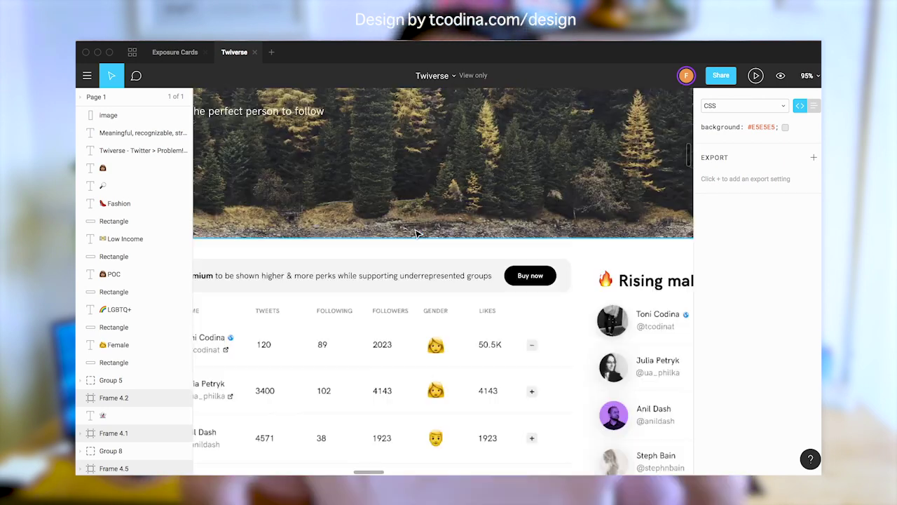
{"action": "scroll", "coordinate": [467, 370], "scroll_direction": "up", "scroll_amount": 5}
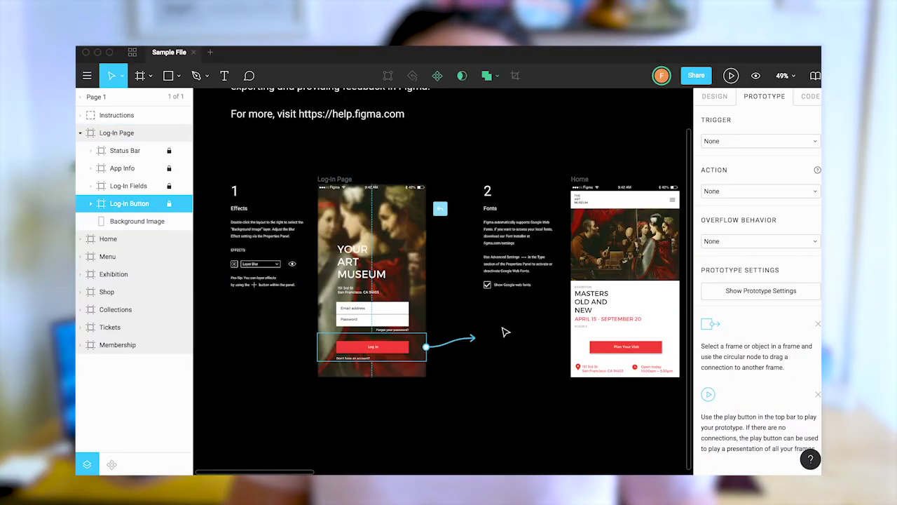
Link Log In to the Home frame with a Push transition, then preview it by clicking Log In.
{"action": "left_click_drag", "start_coordinate": [584, 268], "coordinate": [586, 268]}
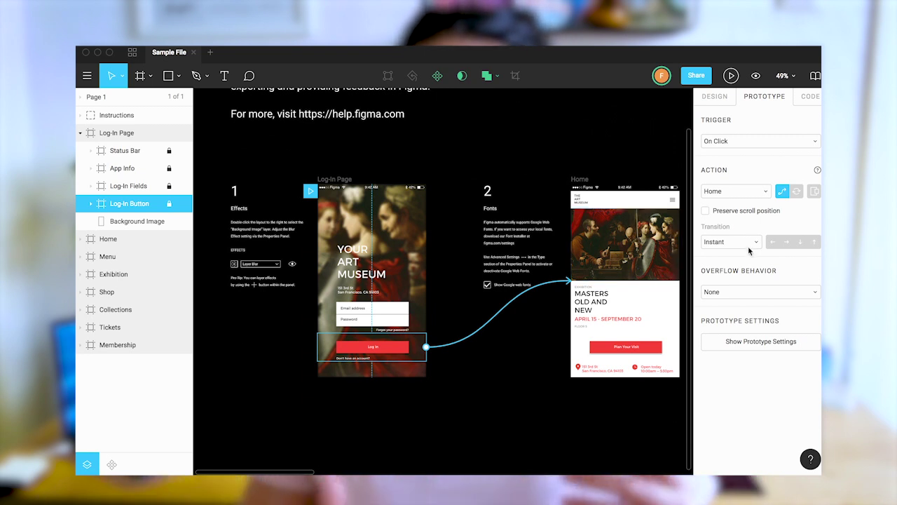
{"action": "left_click", "coordinate": [758, 242]}
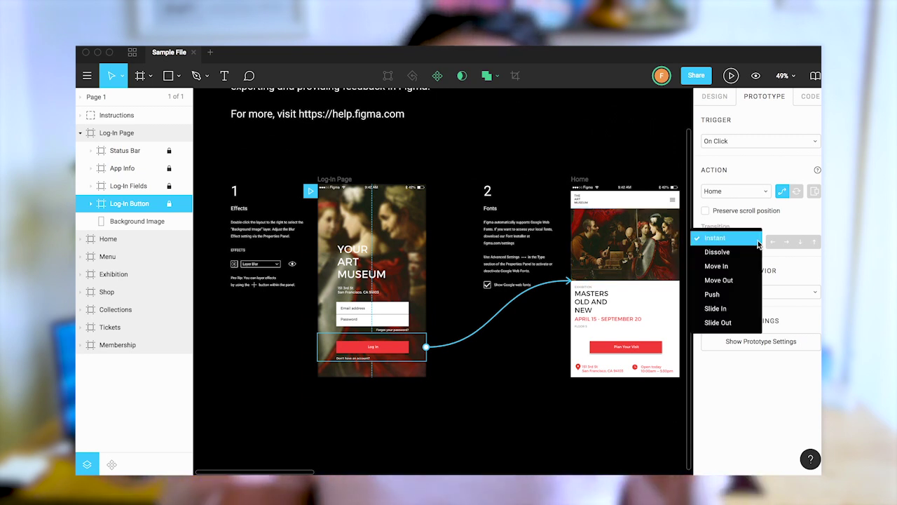
{"action": "left_click", "coordinate": [751, 295]}
{"action": "left_click", "coordinate": [731, 75]}
{"action": "left_click", "coordinate": [484, 410]}
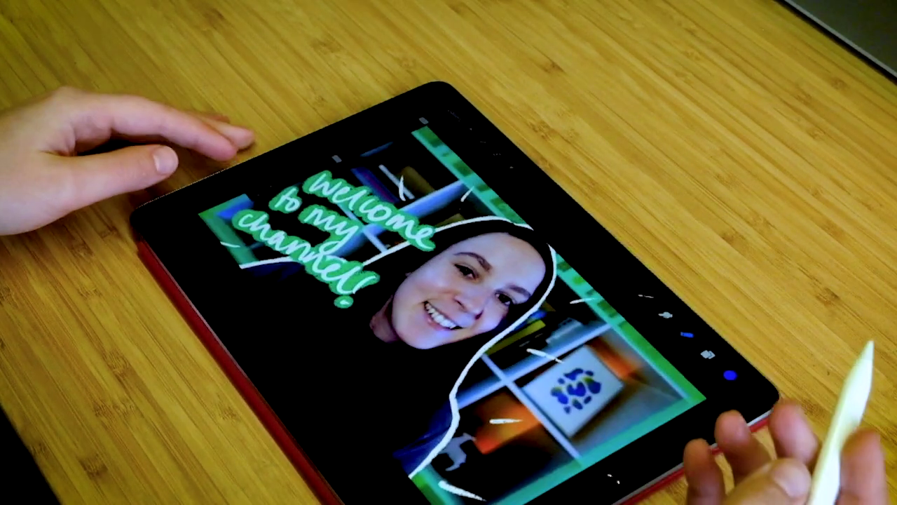
Show the portrait's layers in Procreate, then start a blank canvas and pan the storyboard table.
{"action": "left_click", "coordinate": [710, 356]}
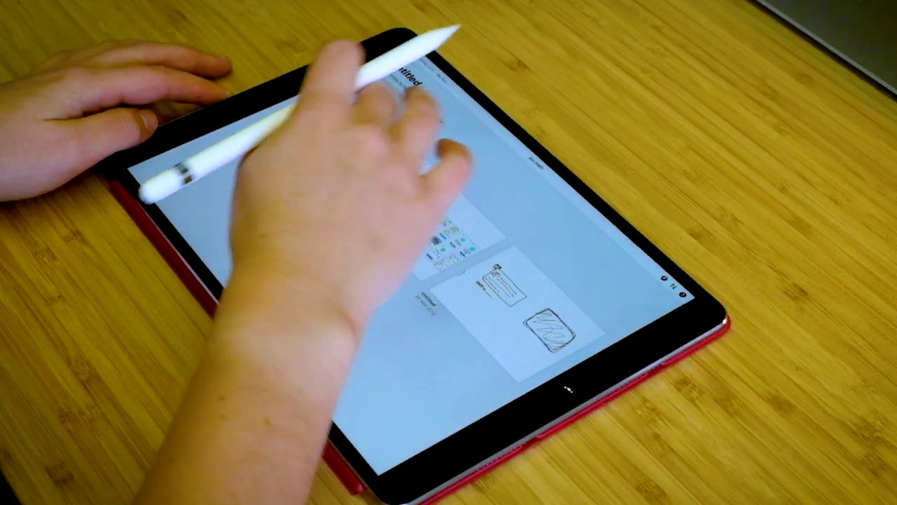
{"action": "left_click", "coordinate": [266, 294]}
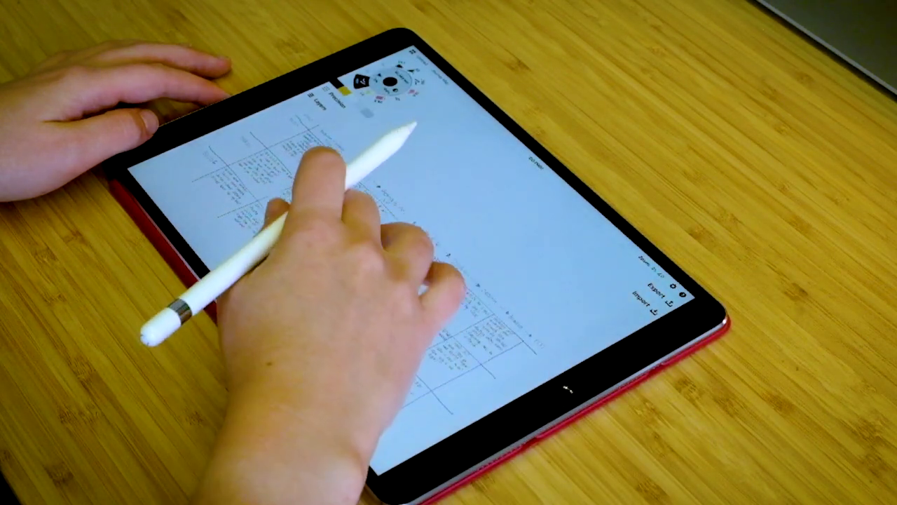
{"action": "scroll", "coordinate": [393, 245], "scroll_direction": "up", "scroll_amount": 5}
{"action": "scroll", "coordinate": [421, 266], "scroll_direction": "up", "scroll_amount": 4}
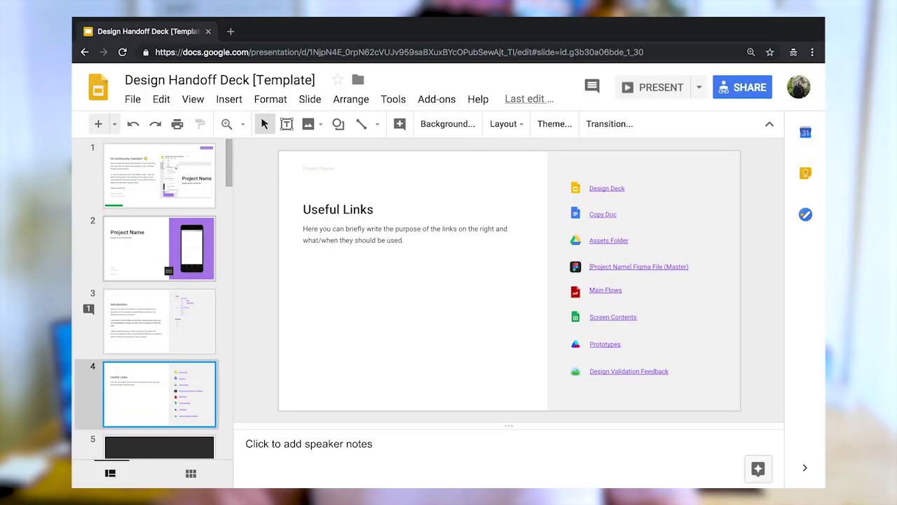
Step through the Logic, 1 Overview, 1.1 Flow, four-phone flow and 1.2 Transitions slides.
{"action": "left_click", "coordinate": [159, 446]}
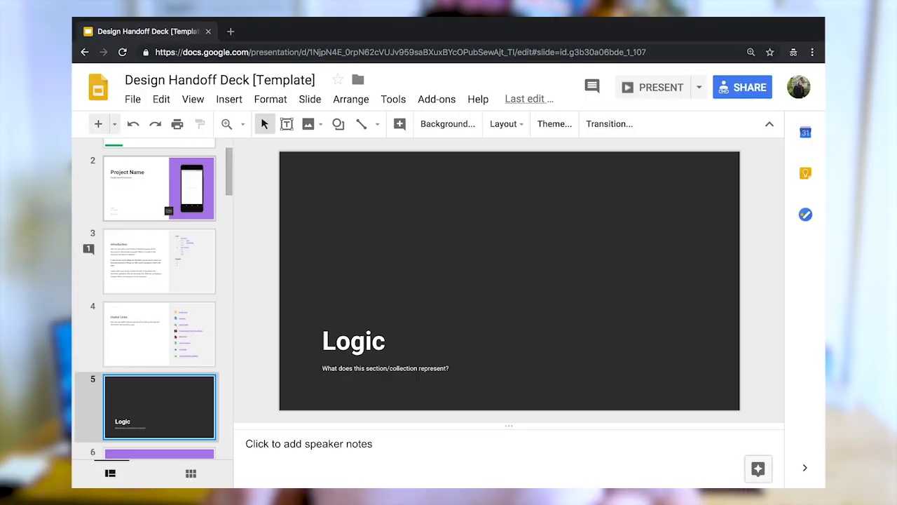
{"action": "left_click", "coordinate": [159, 452]}
{"action": "left_click", "coordinate": [159, 452]}
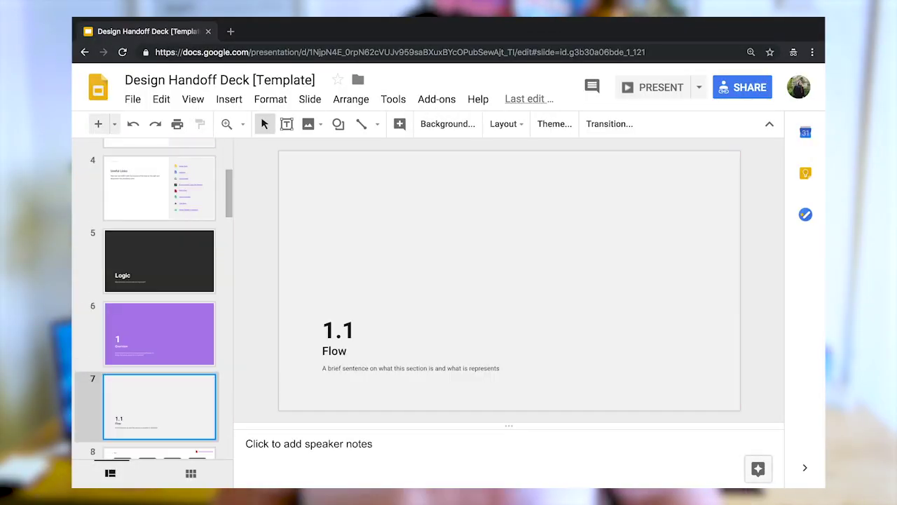
{"action": "left_click", "coordinate": [159, 453]}
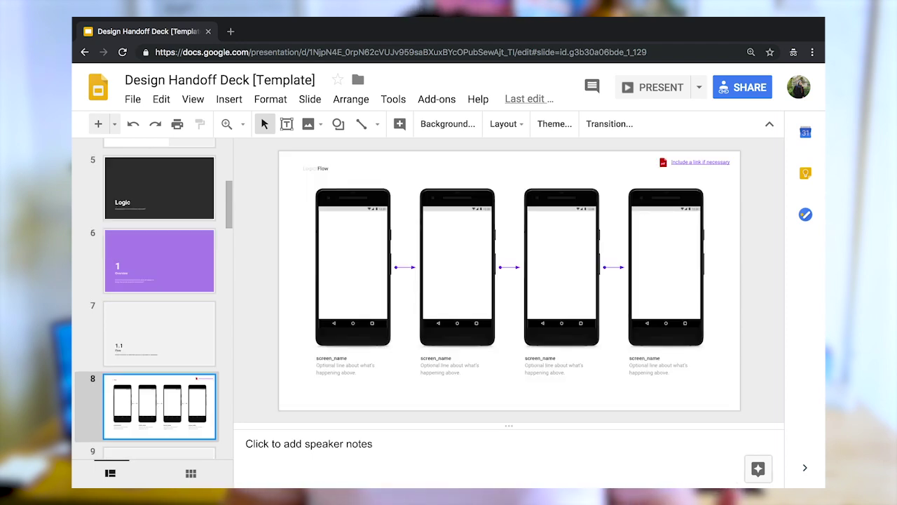
{"action": "left_click", "coordinate": [159, 452]}
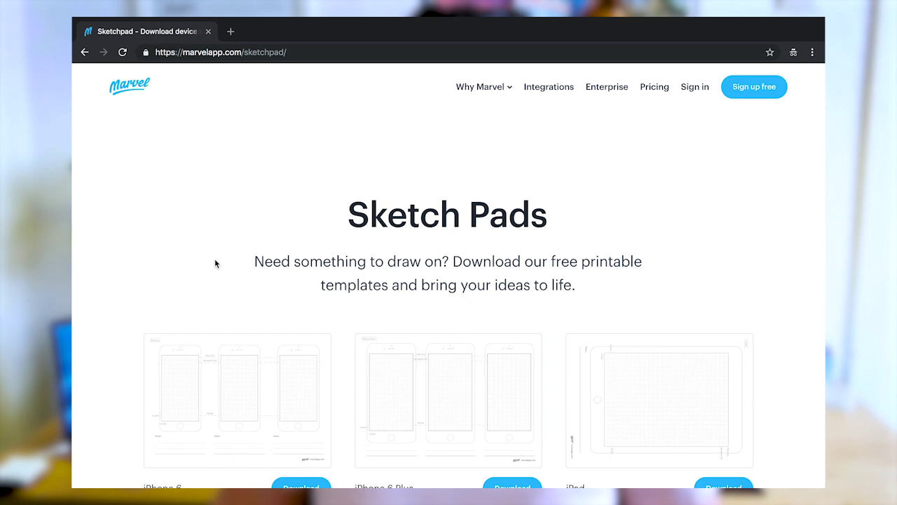
{"action": "scroll", "coordinate": [215, 259], "scroll_direction": "down", "scroll_amount": 5}
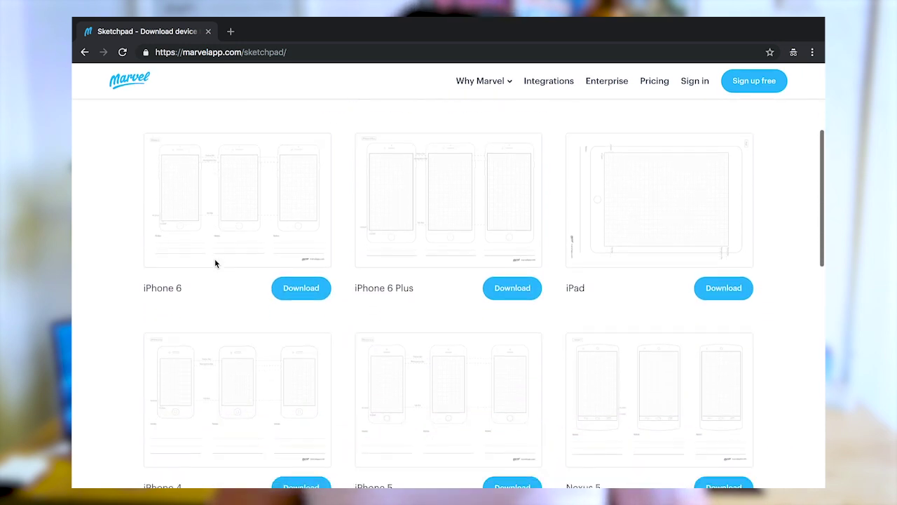
Download the Nexus 5 sketch pad PDF from Marvel's Sketchpad page and scroll through it.
{"action": "scroll", "coordinate": [215, 262], "scroll_direction": "down", "scroll_amount": 2}
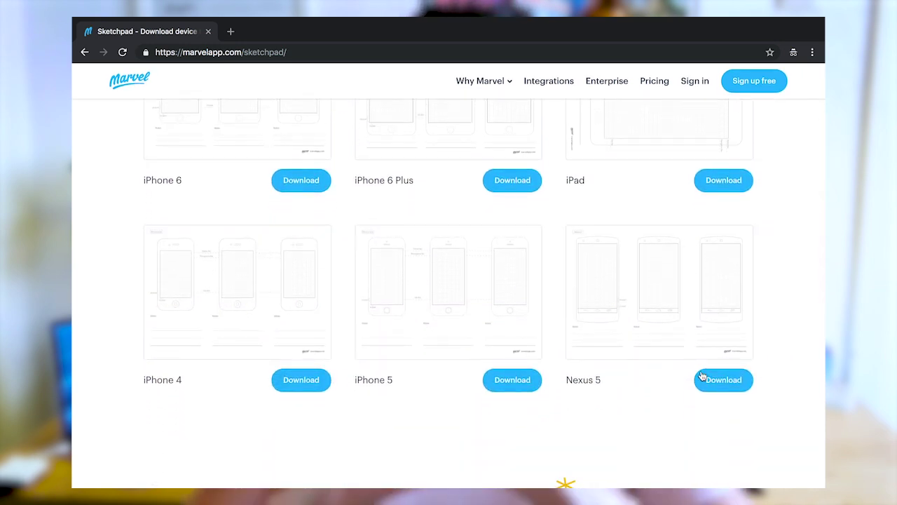
{"action": "left_click", "coordinate": [702, 376]}
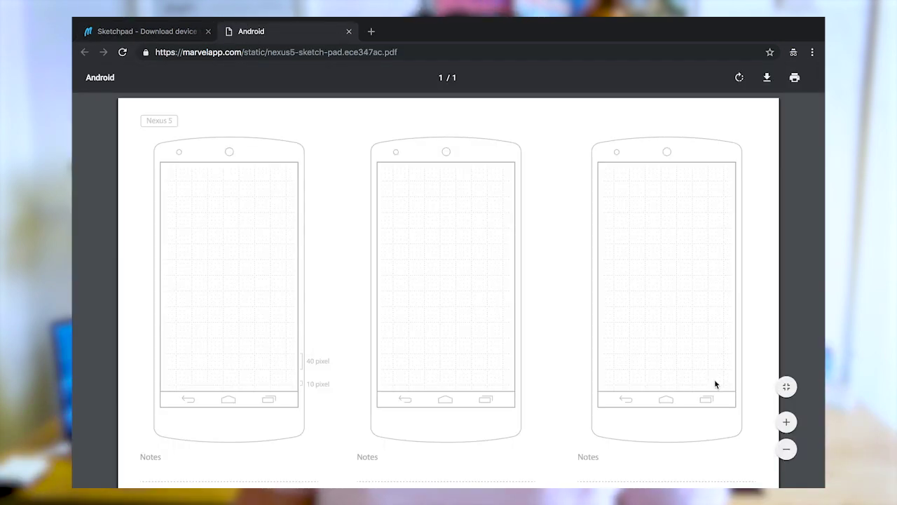
{"action": "scroll", "coordinate": [716, 383], "scroll_direction": "down", "scroll_amount": 2}
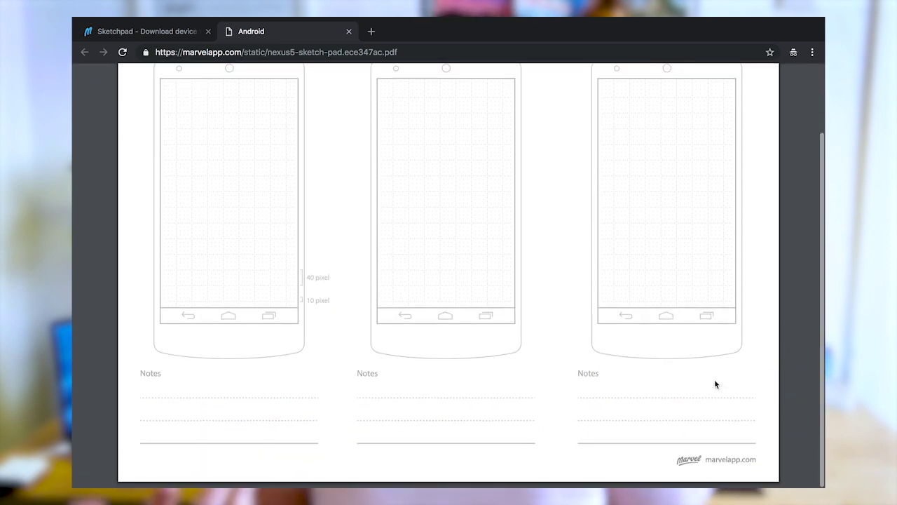
{"action": "scroll", "coordinate": [716, 382], "scroll_direction": "up", "scroll_amount": 2}
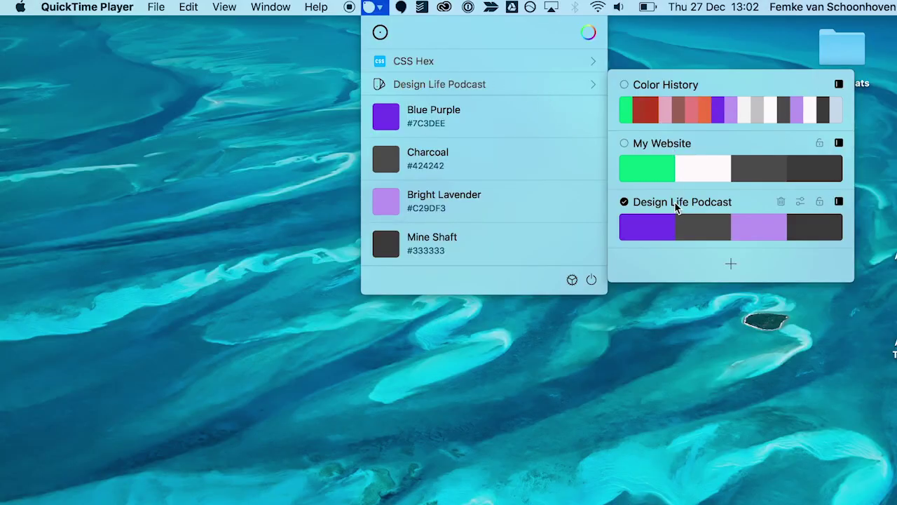
Open the Design Life Podcast palette from the Sip popover in a full window.
{"action": "left_click", "coordinate": [801, 201]}
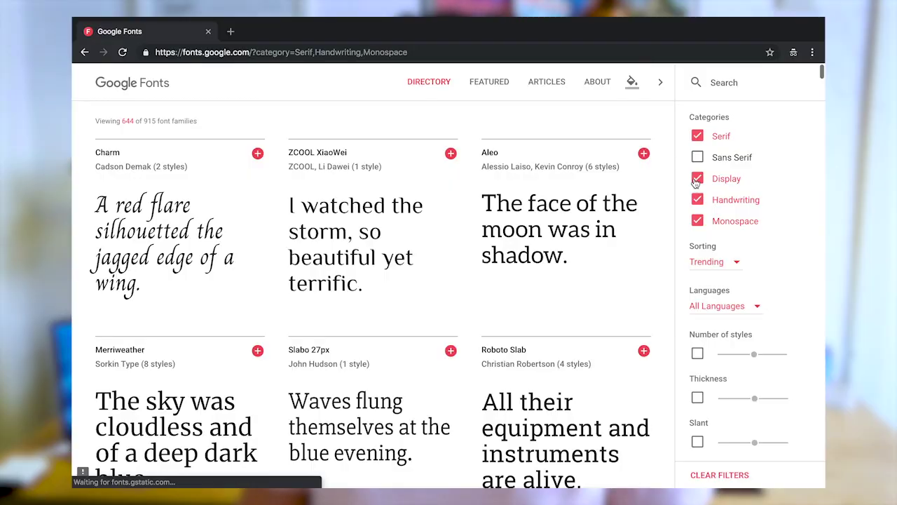
Remove the Display and Handwriting categories, then add Merriweather to the selection and download it.
{"action": "left_click", "coordinate": [697, 180]}
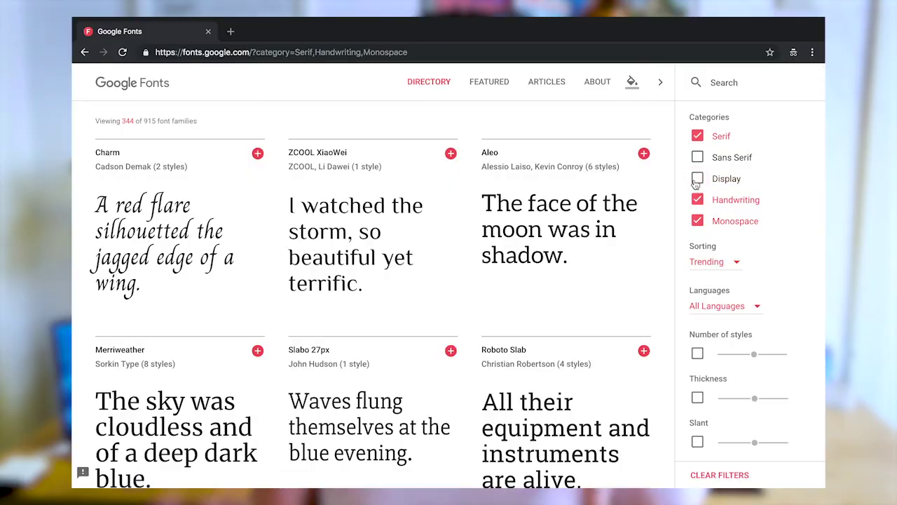
{"action": "left_click", "coordinate": [697, 201]}
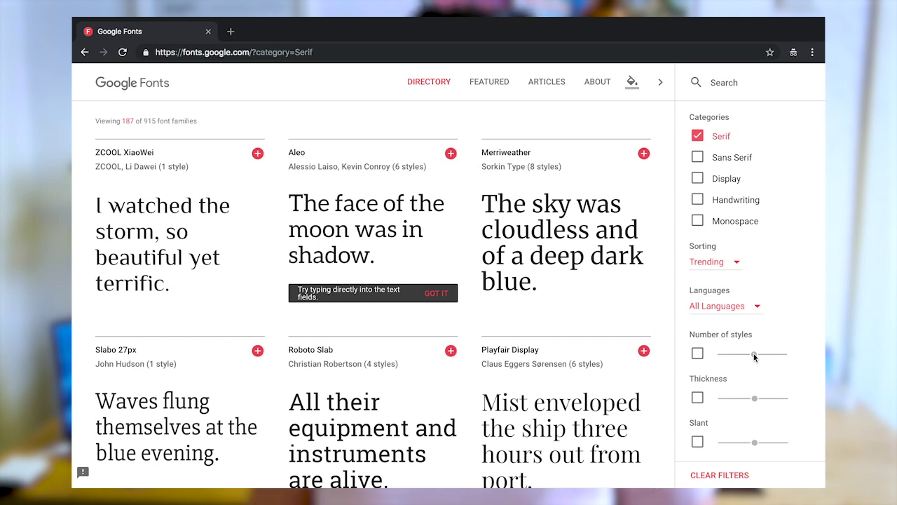
{"action": "left_click", "coordinate": [505, 273]}
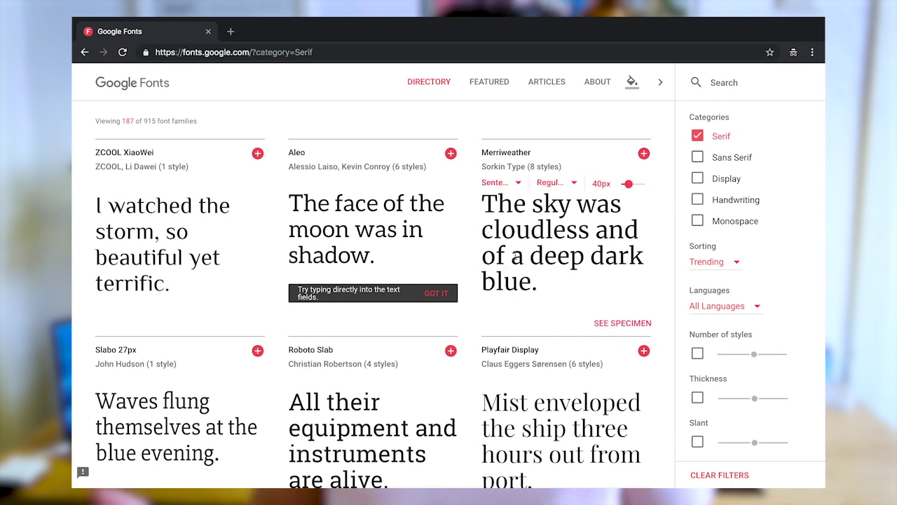
{"action": "left_click", "coordinate": [644, 154]}
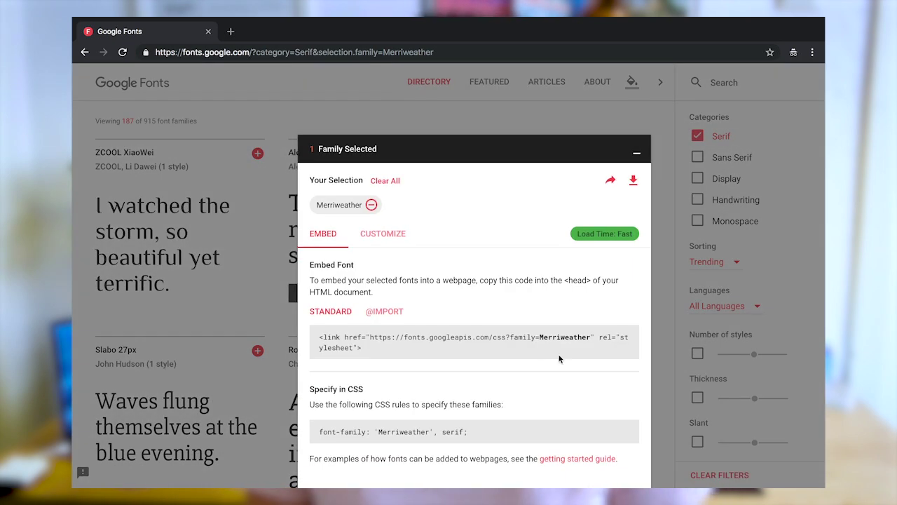
{"action": "left_click", "coordinate": [634, 180]}
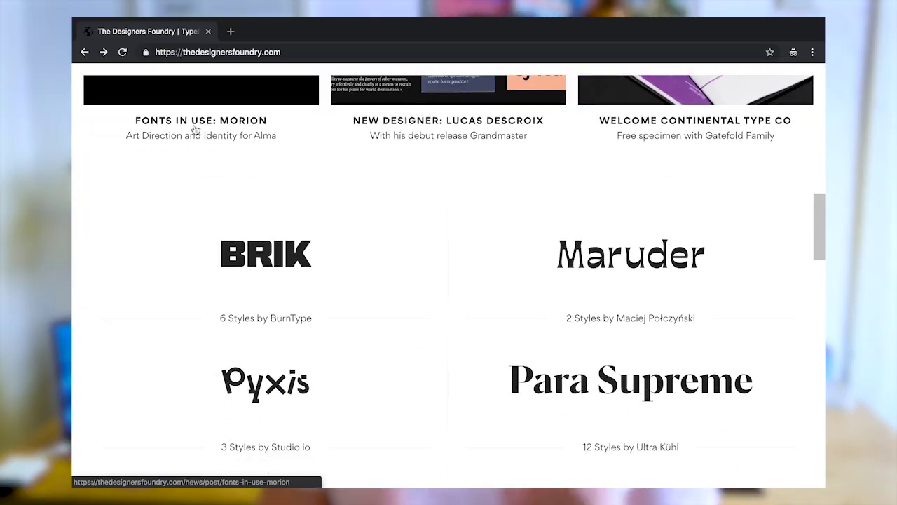
Shrink the Para Supreme tester's 'Professional dream killer' text until it fits on one line.
{"action": "scroll", "coordinate": [193, 140], "scroll_direction": "down", "scroll_amount": 2}
{"action": "scroll", "coordinate": [195, 129], "scroll_direction": "down", "scroll_amount": 5}
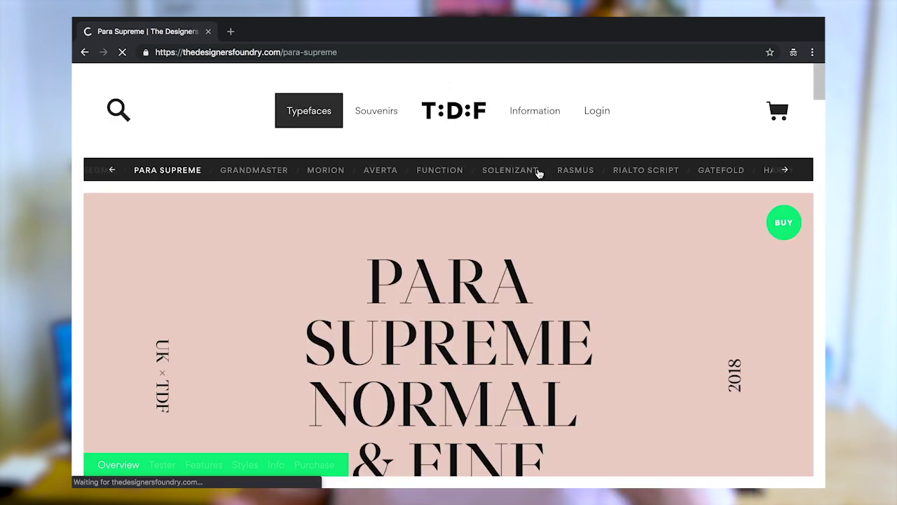
{"action": "scroll", "coordinate": [539, 174], "scroll_direction": "down", "scroll_amount": 5}
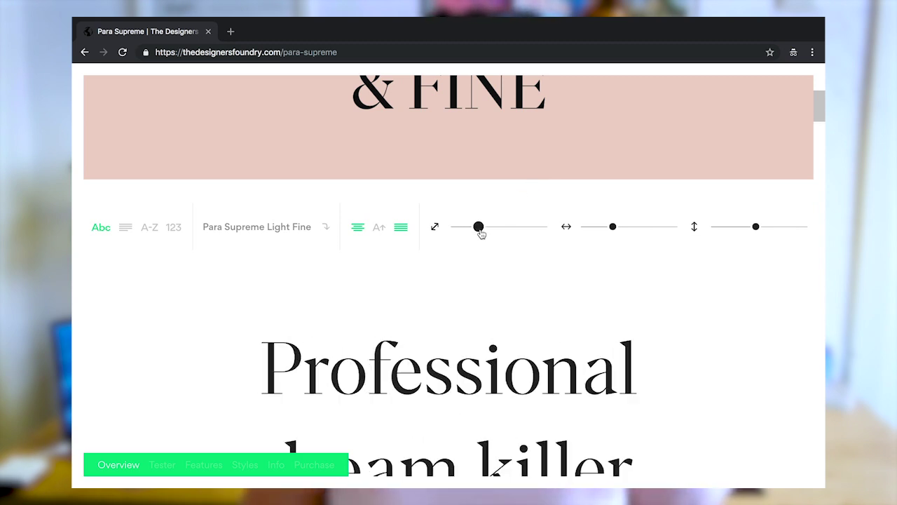
{"action": "left_click_drag", "start_coordinate": [489, 231], "coordinate": [466, 230]}
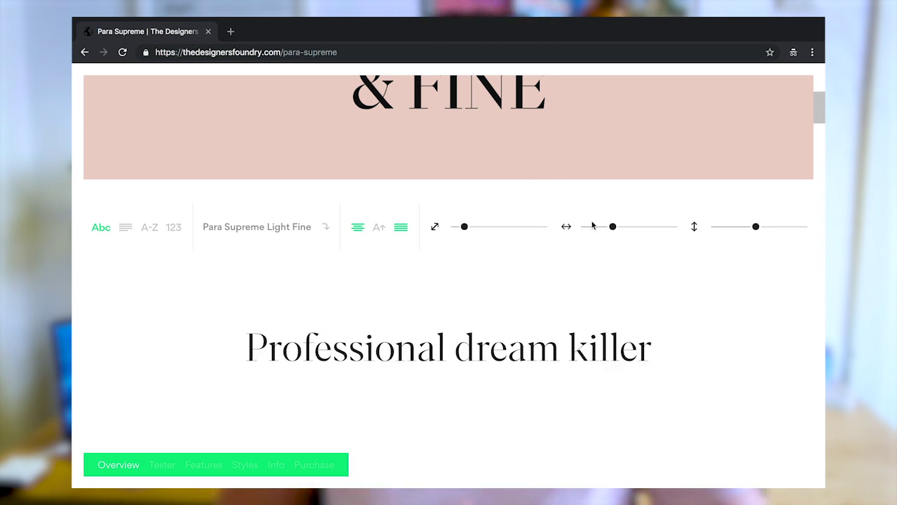